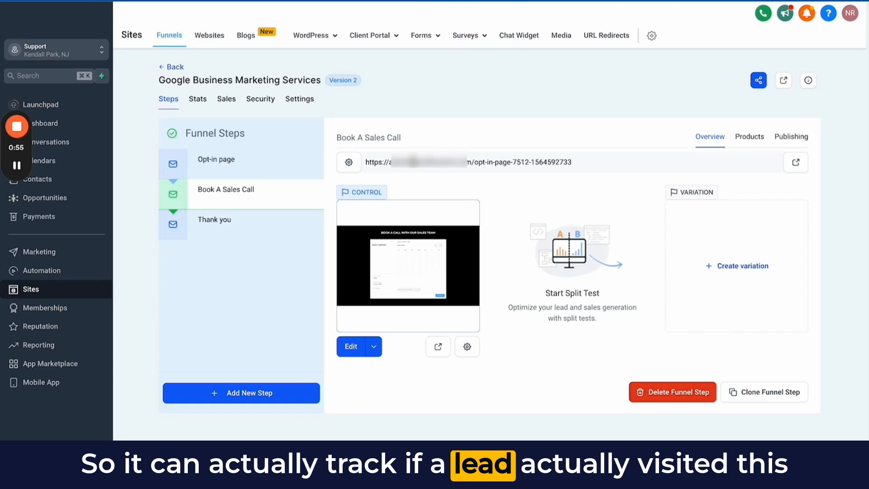
- Inspect the Book A Sales Call and Opt-in page steps of the Google Business Marketing Services funnel, including the booking page's URL
triple_click(414, 161)
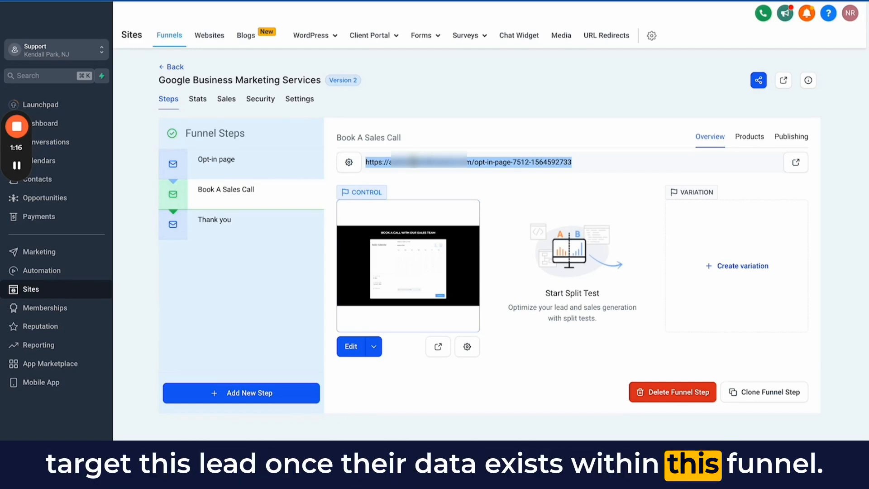
left_click(234, 172)
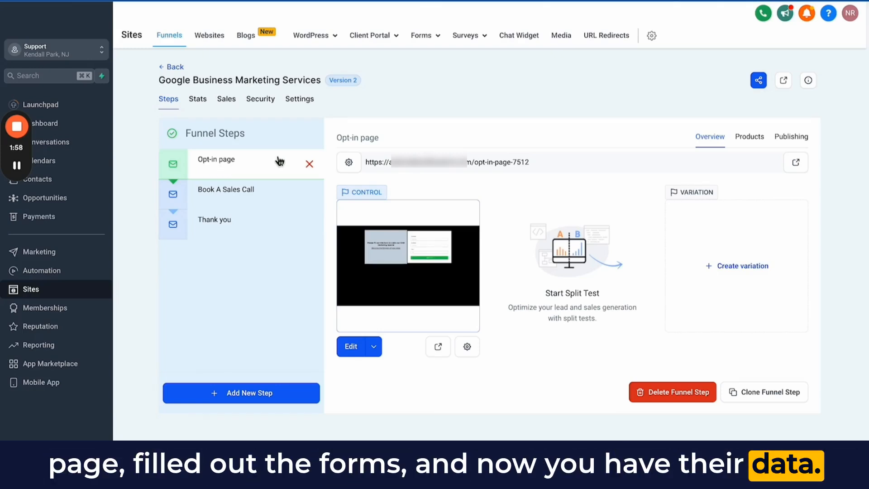
left_click(242, 196)
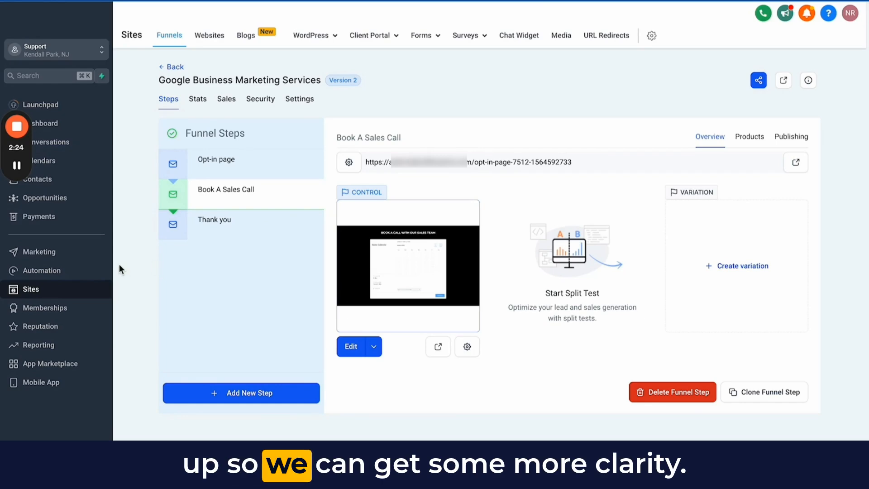
- Create a new automation workflow from scratch
left_click(58, 281)
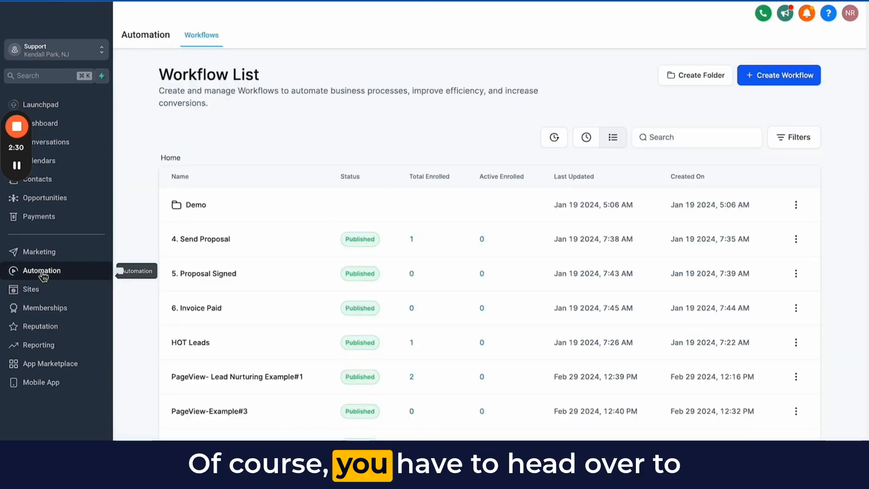
left_click(761, 75)
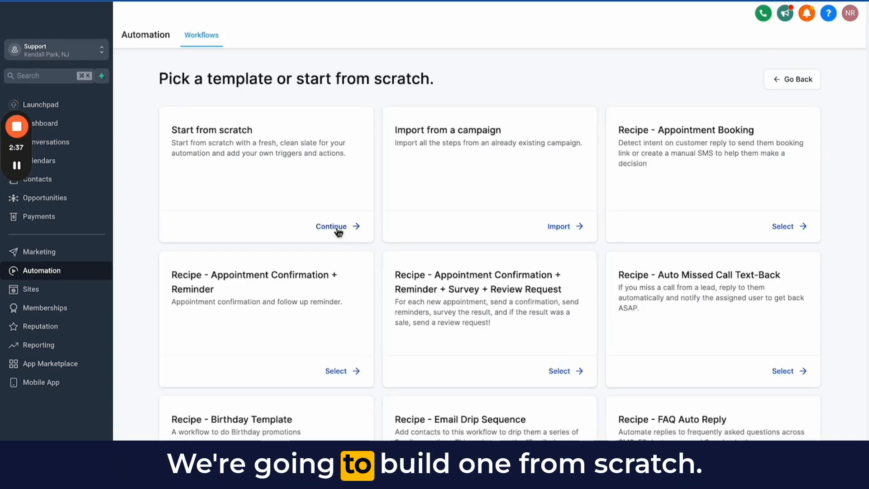
left_click(340, 228)
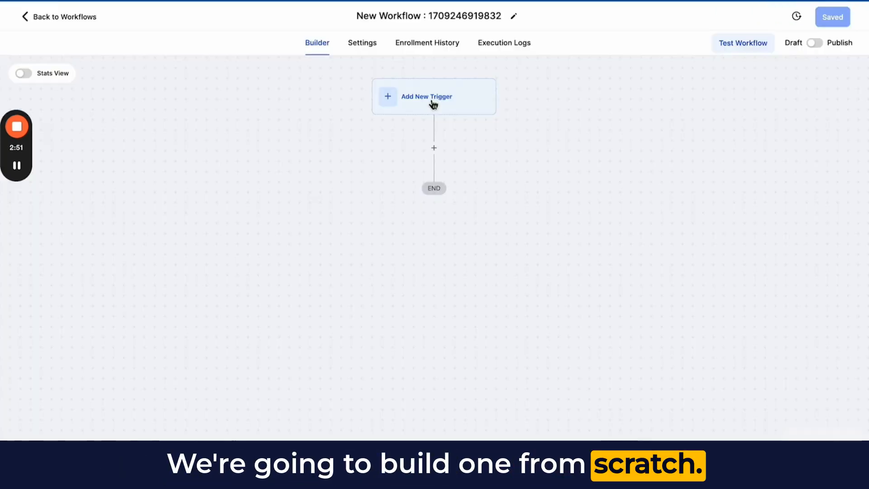
- Search the triggers for "page" and add the Funnel/Website PageView trigger to the workflow
left_click(434, 105)
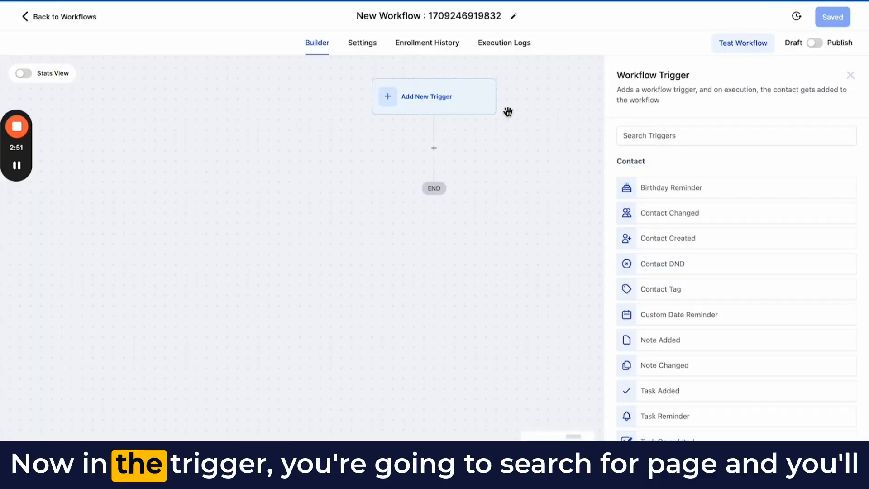
left_click(686, 136)
type("page")
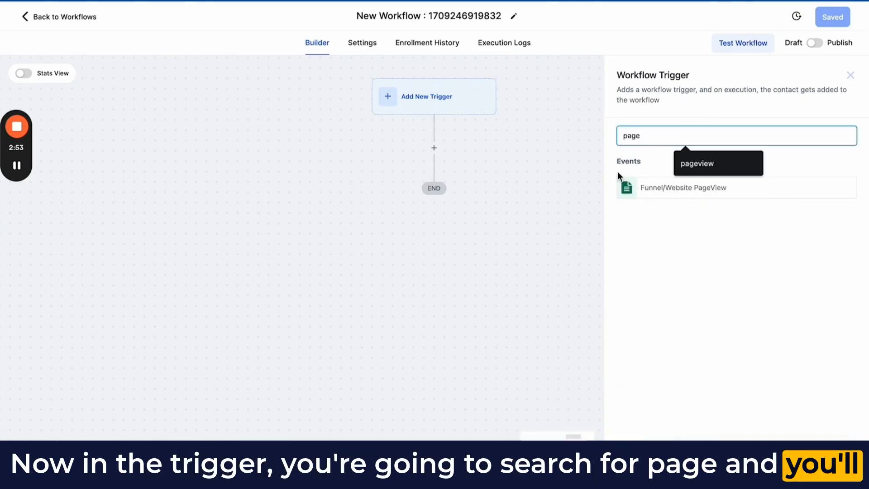
left_click(680, 194)
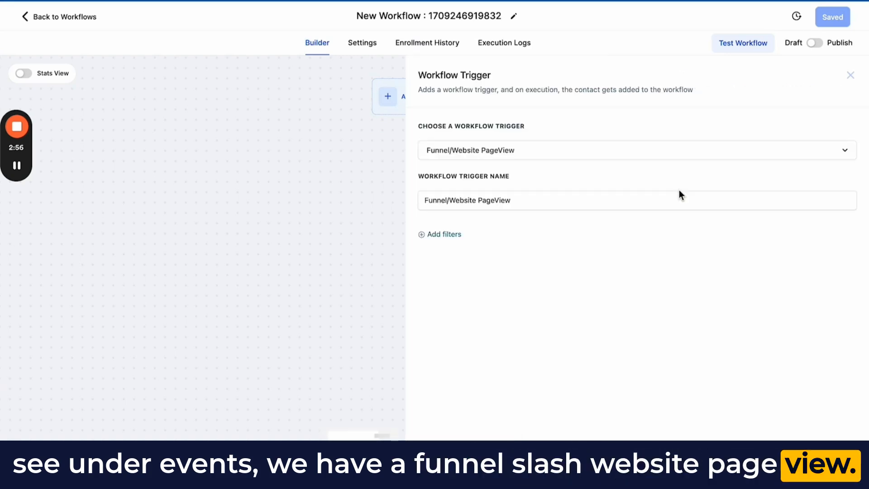
- Add a trigger filter requiring that Funnel/Website Is Public Relations Agency
left_click(451, 234)
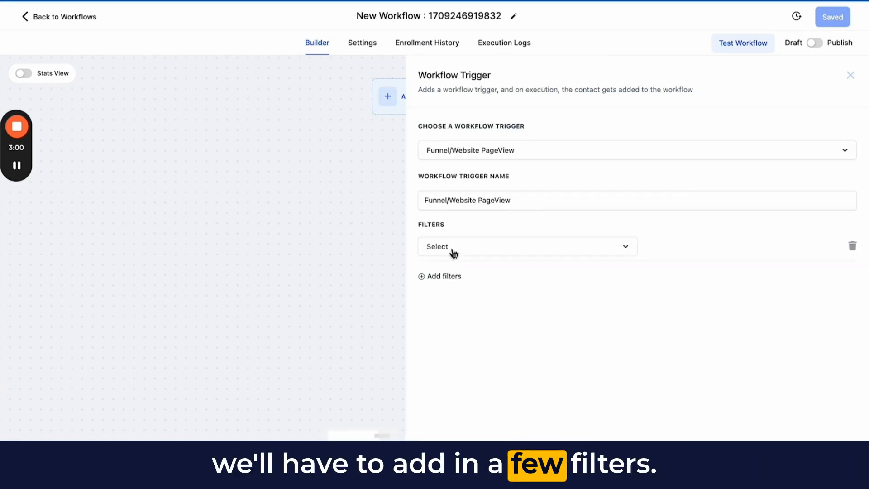
left_click(451, 247)
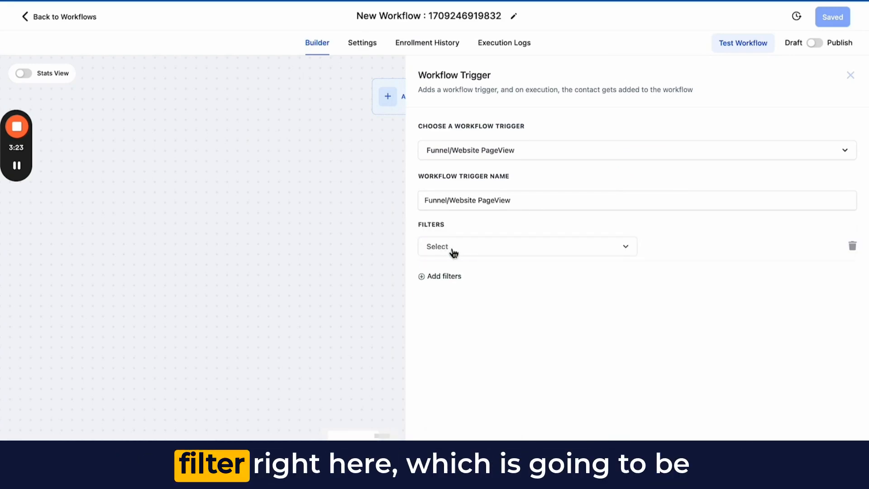
left_click(451, 250)
left_click(453, 317)
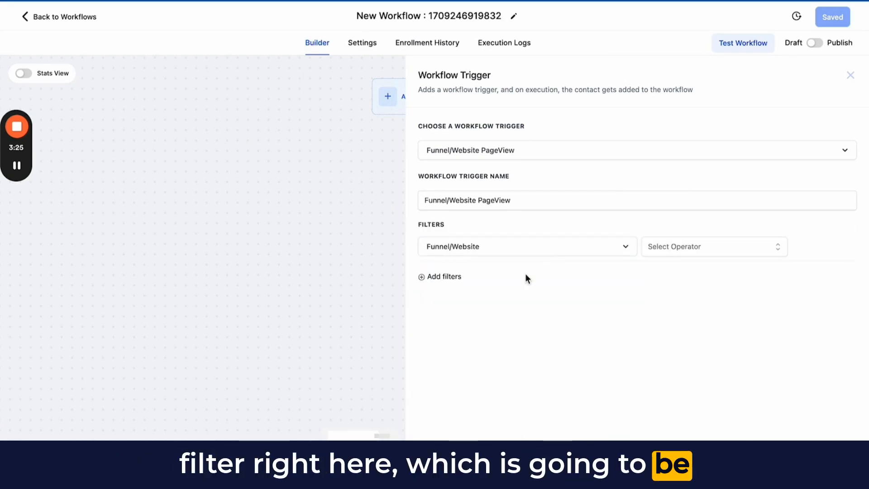
left_click(667, 245)
left_click(665, 269)
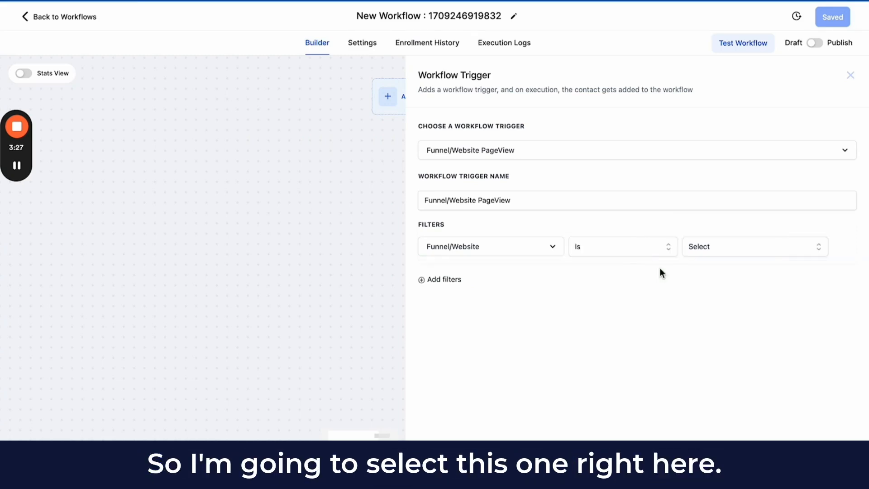
left_click(712, 248)
scroll(737, 331, "down", 3)
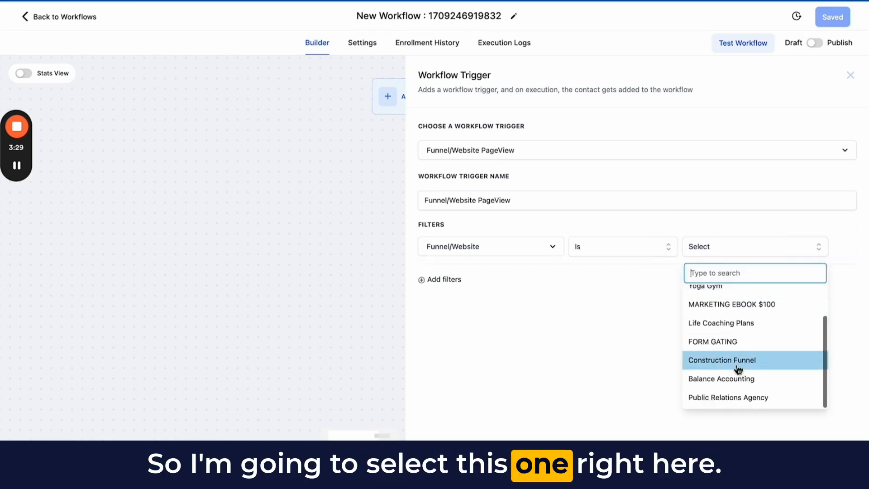
left_click(736, 398)
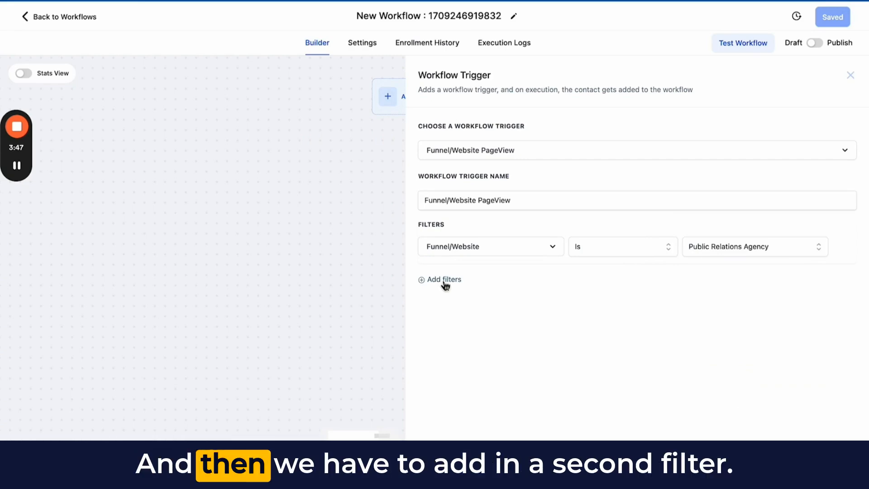
- Add a second trigger filter where Page Includes both Calendar and Contact Us
left_click(442, 281)
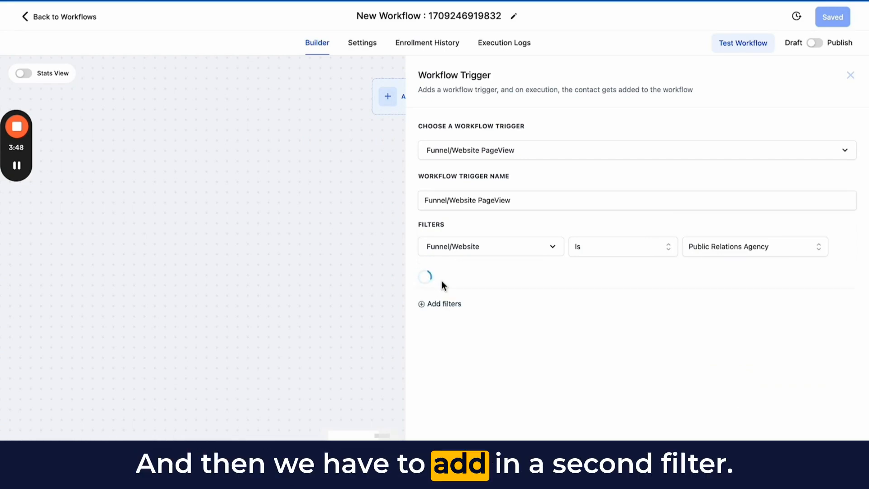
left_click(441, 281)
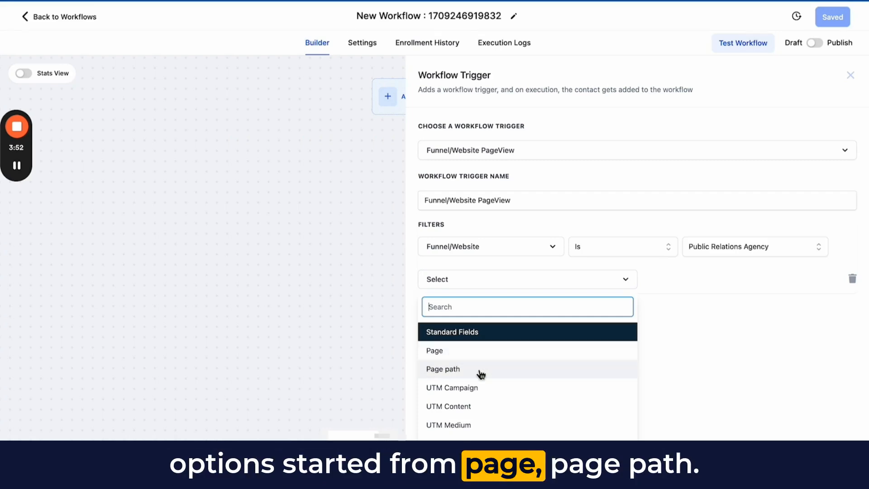
scroll(489, 376, "down", 1)
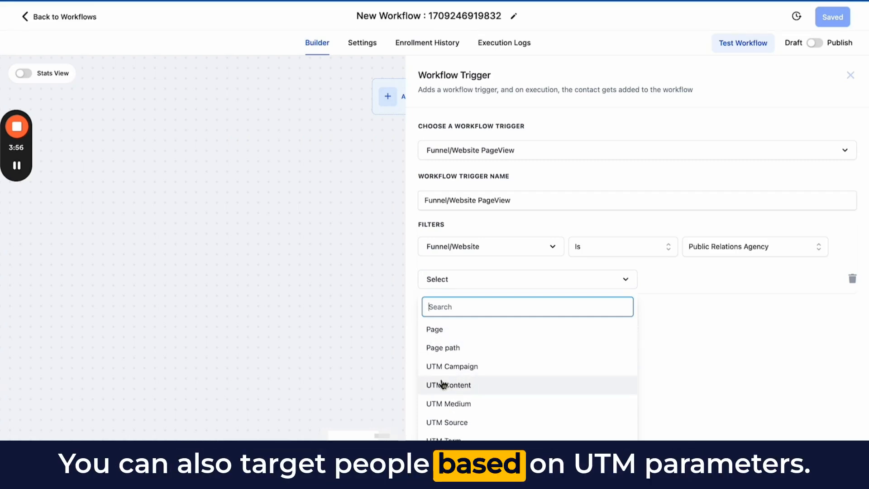
scroll(457, 383, "up", 1)
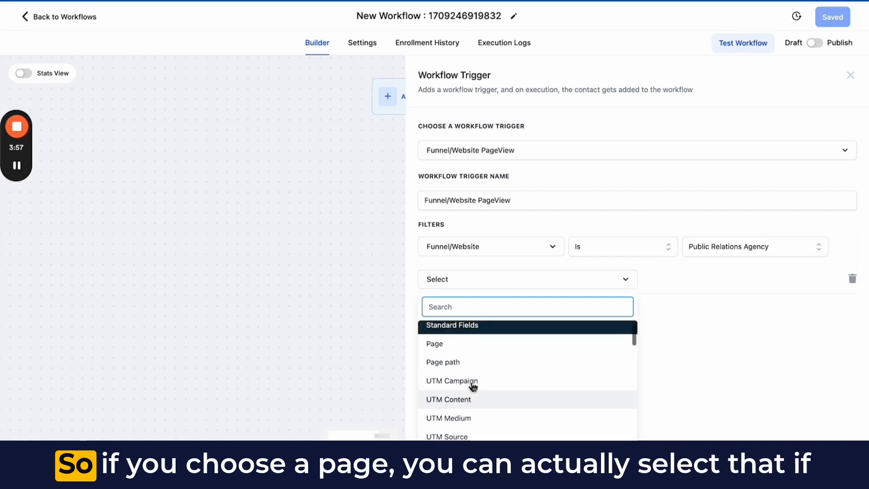
left_click(443, 349)
left_click(664, 284)
left_click(667, 319)
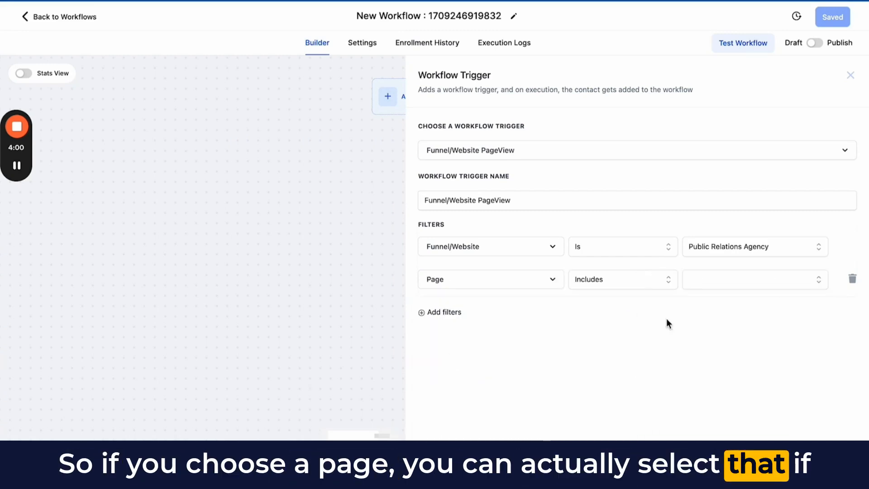
left_click(720, 285)
left_click(727, 329)
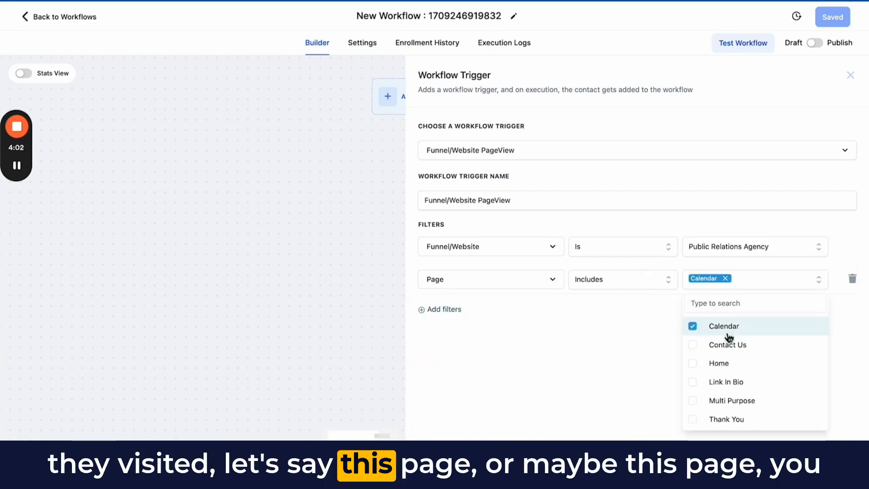
left_click(729, 346)
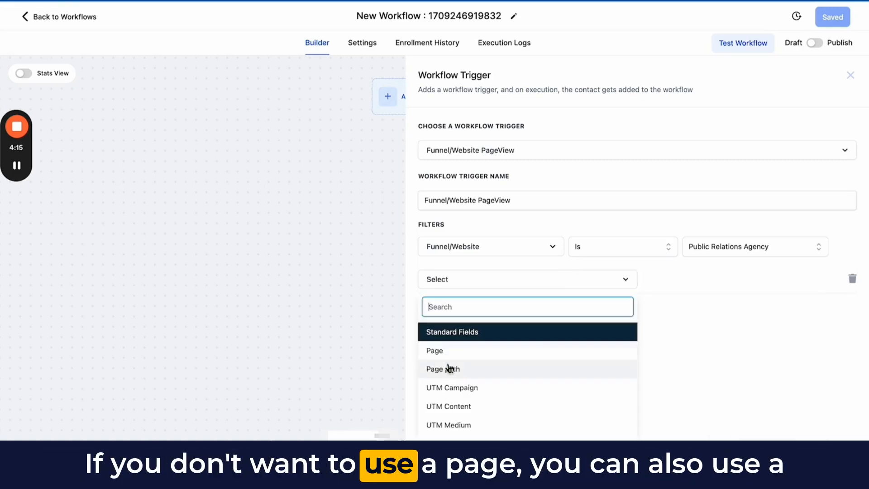
- Switch the second filter to Page path with the Includes operator and browse the selectable paths
left_click(449, 368)
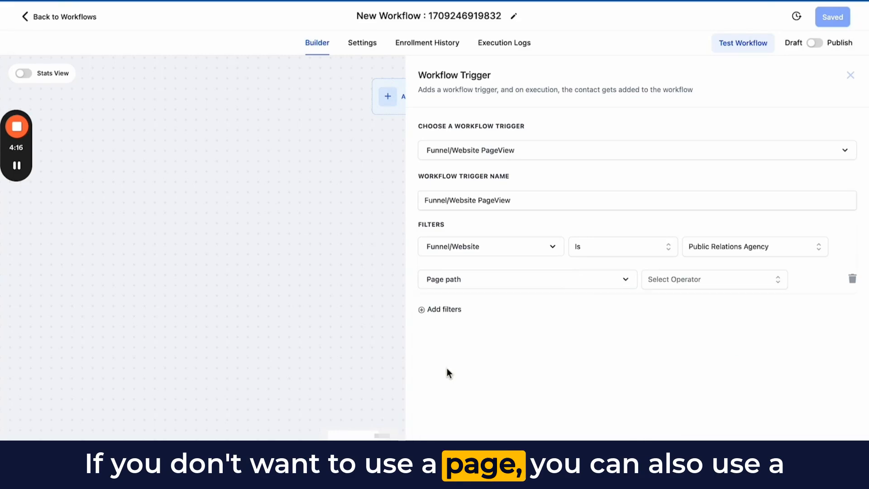
left_click(672, 278)
left_click(668, 322)
left_click(701, 286)
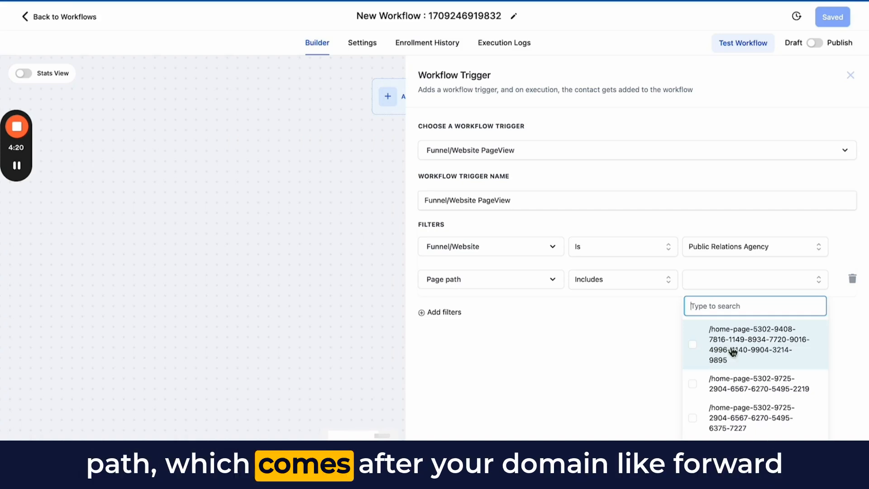
scroll(733, 352, "down", 3)
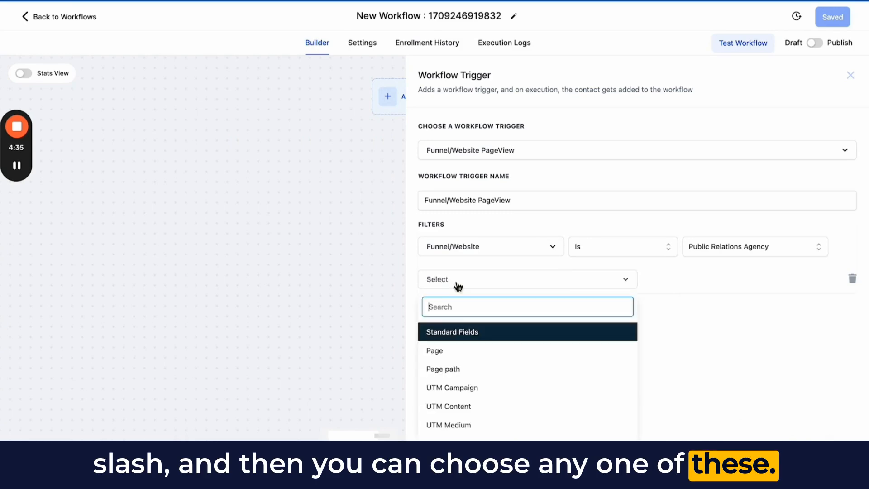
- Set the second filter to UTM Campaign with the Contains Phrase operator
scroll(483, 421, "down", 1)
left_click(458, 375)
left_click(653, 280)
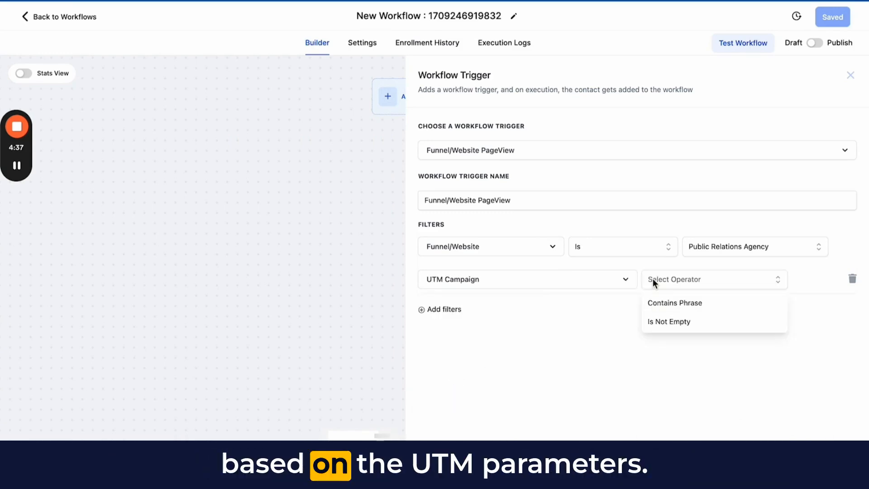
left_click(670, 303)
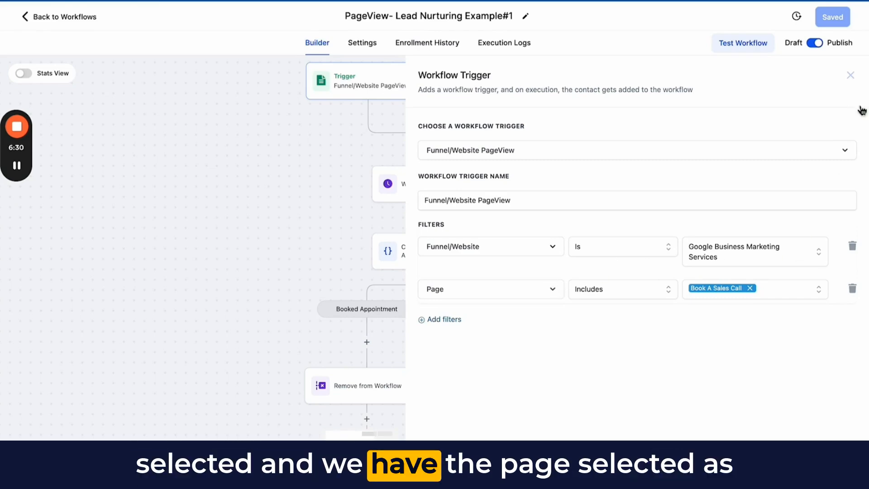
- Examine the PageView- Lead Nurturing Example#1 workflow, including its appointment condition and the Booked Appointment and Didn't Book Appointment branches
left_click(852, 74)
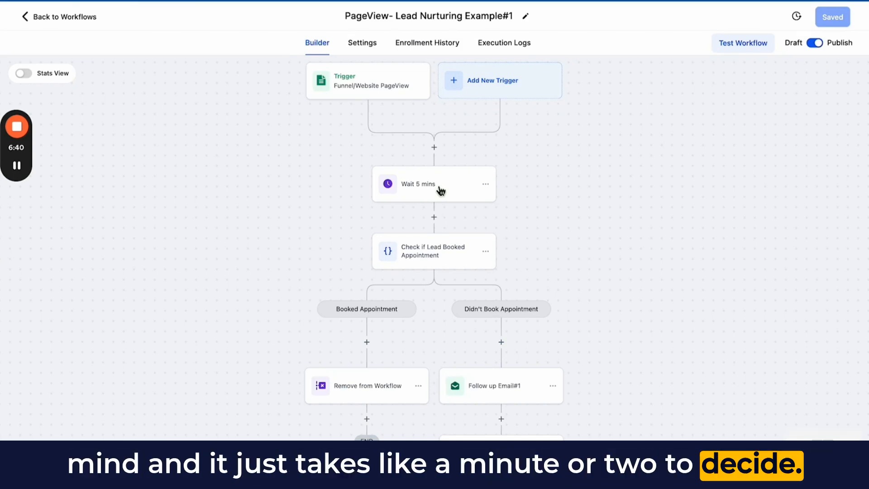
scroll(440, 190, "down", 1)
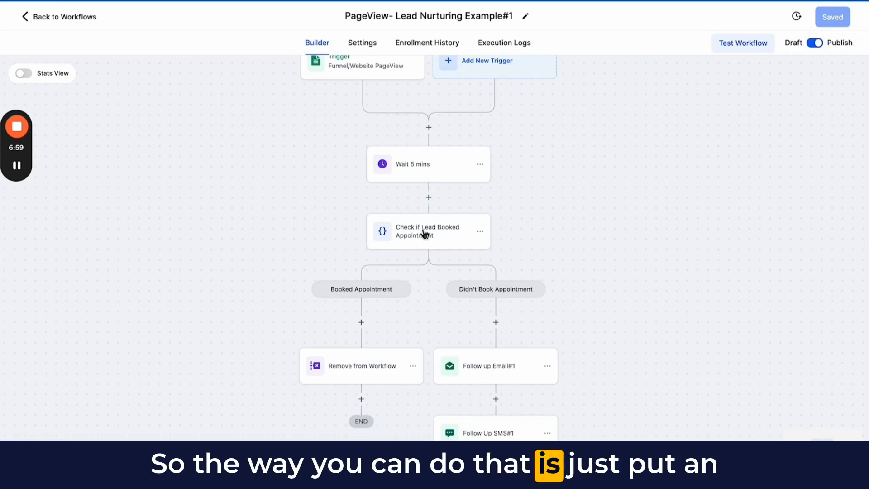
left_click(424, 233)
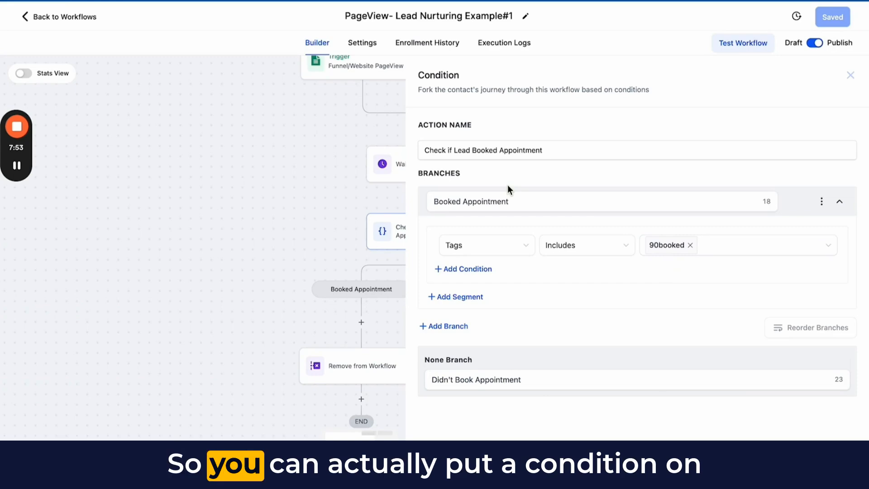
left_click(825, 461)
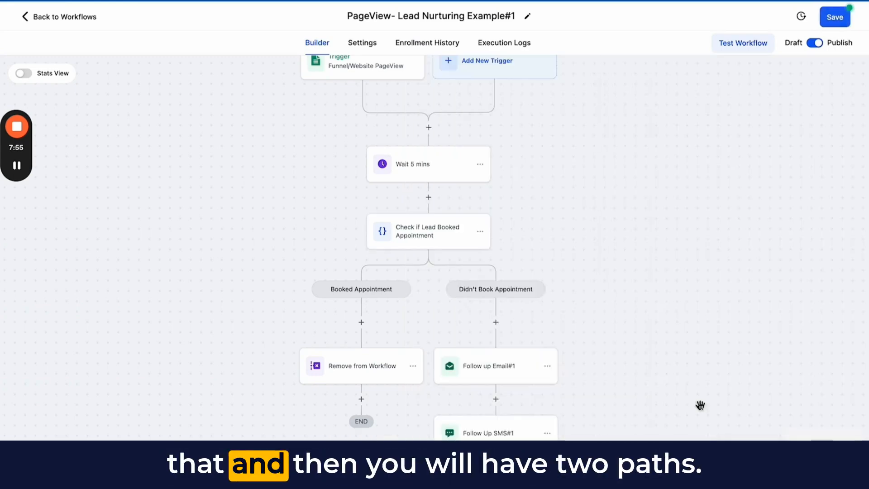
scroll(623, 238, "down", 3)
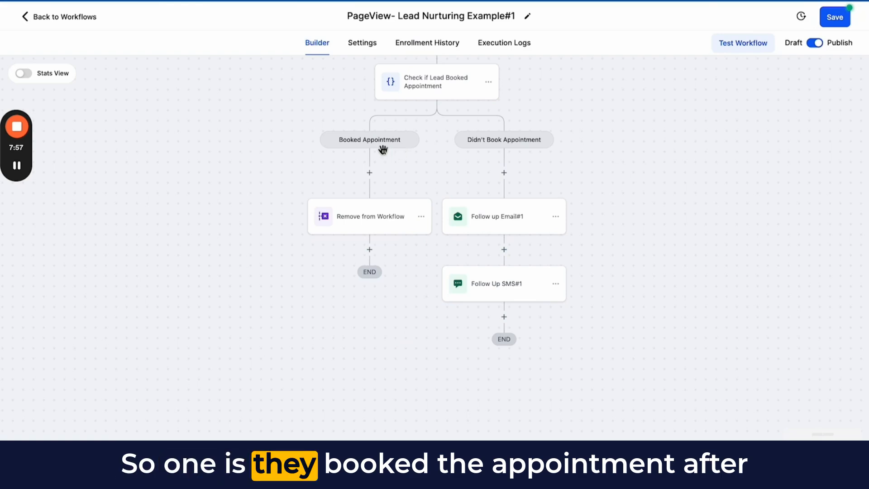
scroll(565, 149, "up", 3)
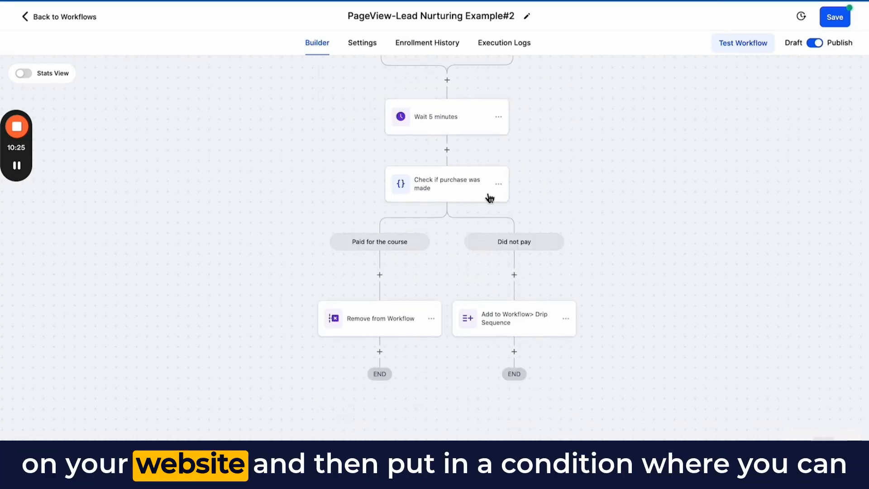
- Examine the Check if purchase was made condition in PageView-Lead Nurturing Example#2, and return to the workflow's two payment branches
left_click(454, 192)
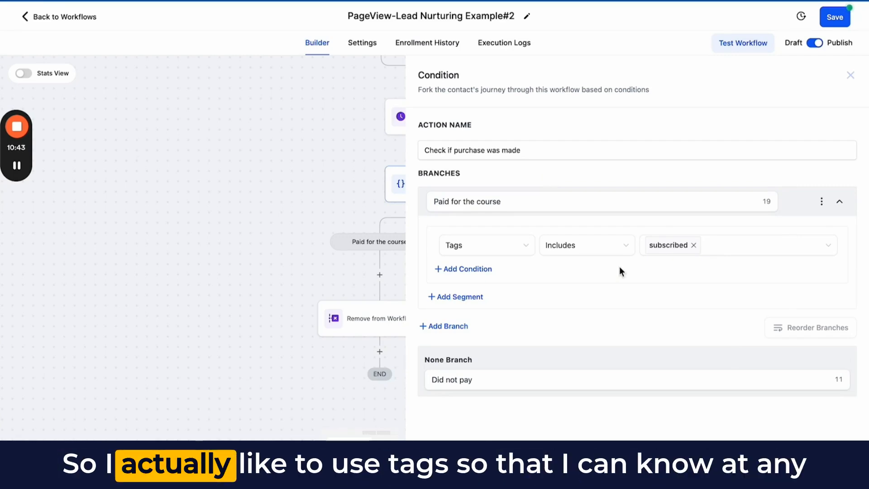
left_click(852, 80)
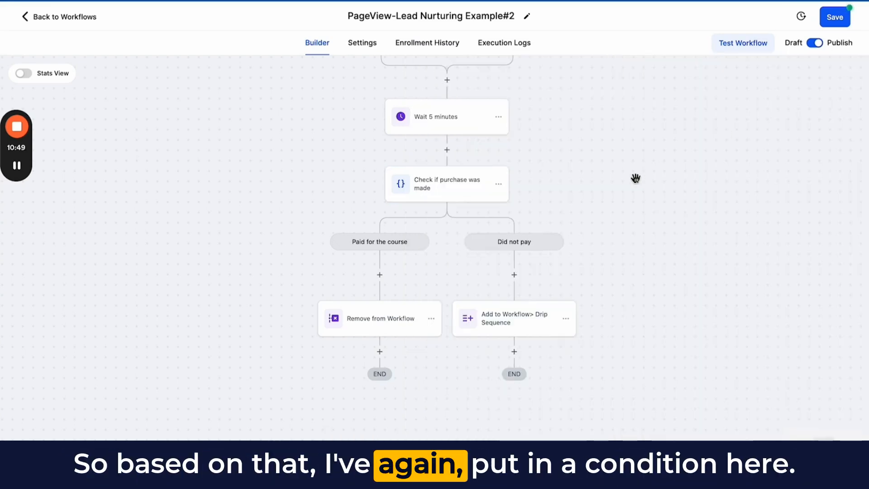
left_click_drag(635, 178, 635, 161)
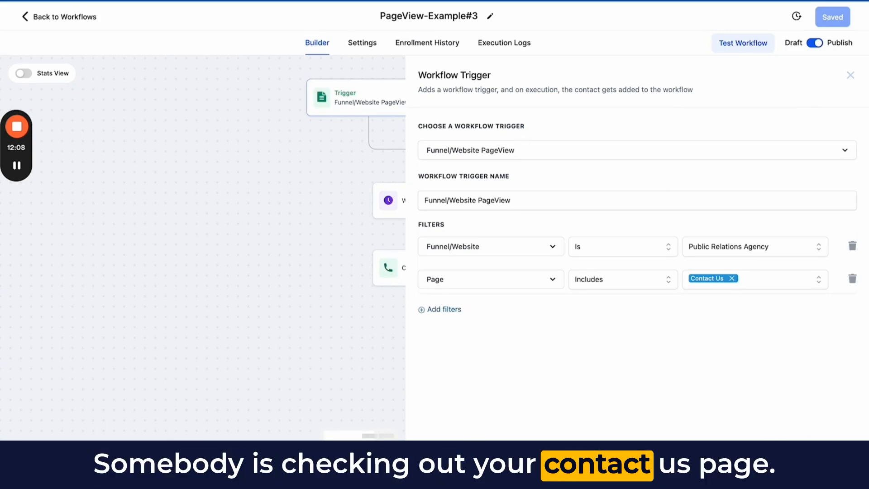
- Close the page-view trigger settings of PageView-Example#3 to inspect its wait and call actions
key("Escape")
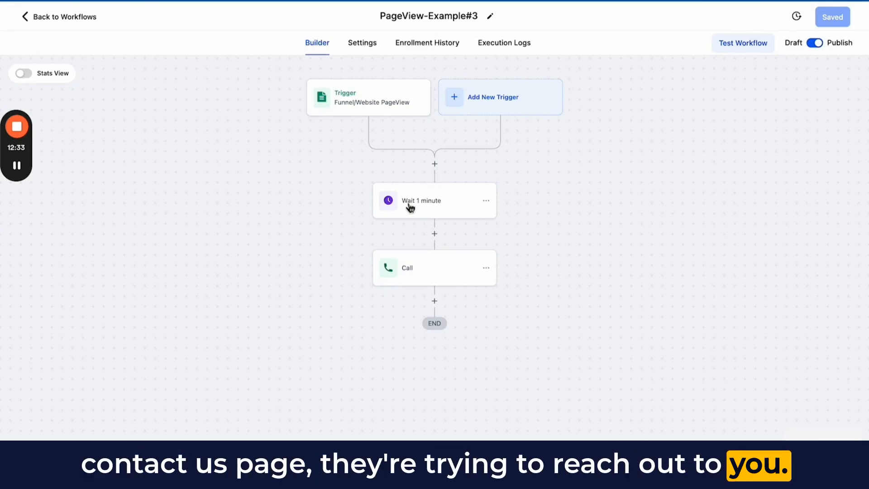
- Open the Call action in PageView-Example#3, read its full call whisper message, and enlarge the message box
left_click(439, 281)
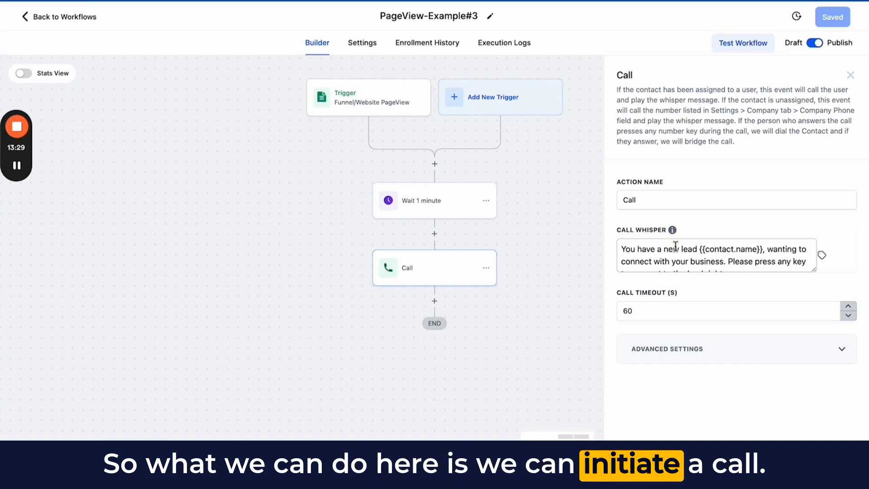
scroll(676, 249, "down", 1)
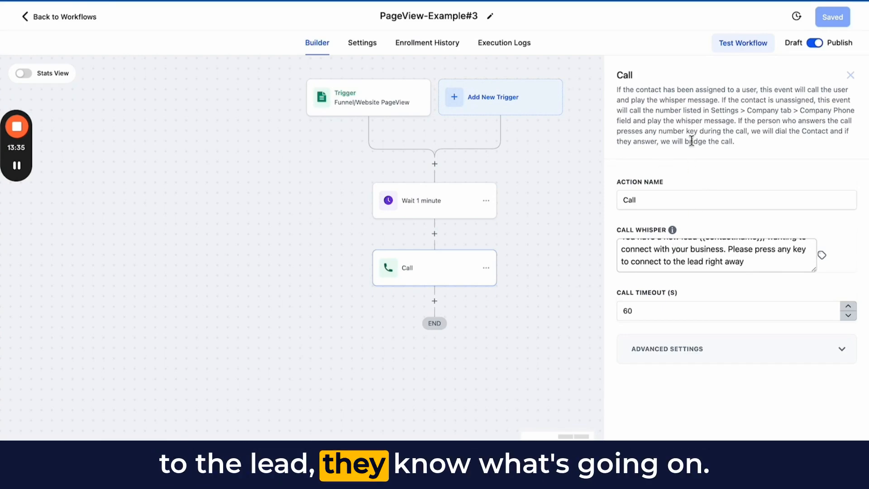
scroll(659, 247, "up", 1)
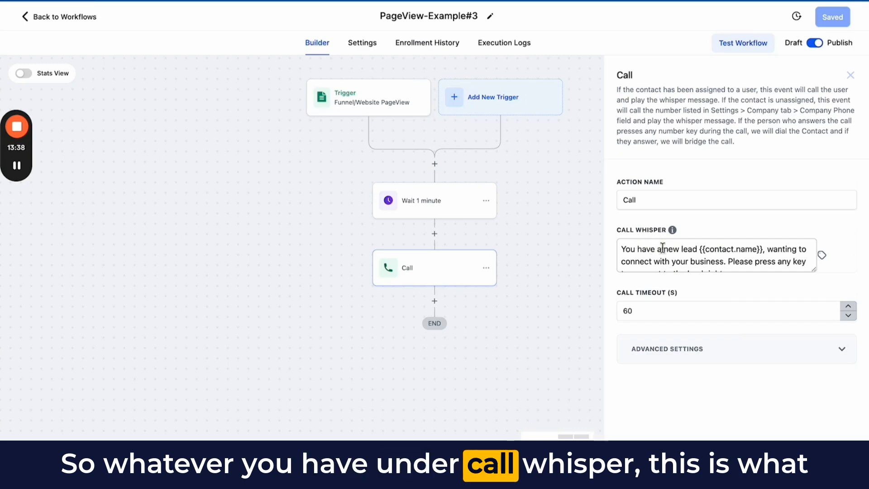
left_click_drag(816, 269, 817, 308)
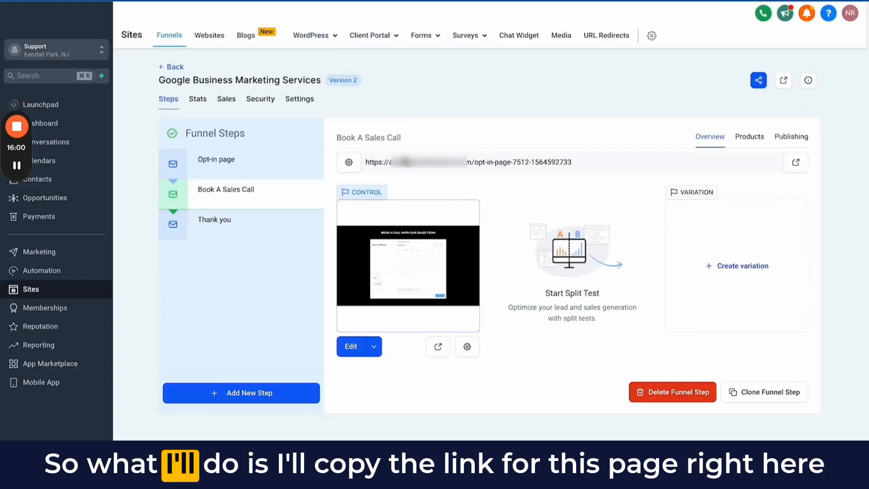
- Copy the Book A Sales Call page's link for a private browser window, and check the execution logs of PageView- Lead Nurturing Example#1
left_click(404, 164)
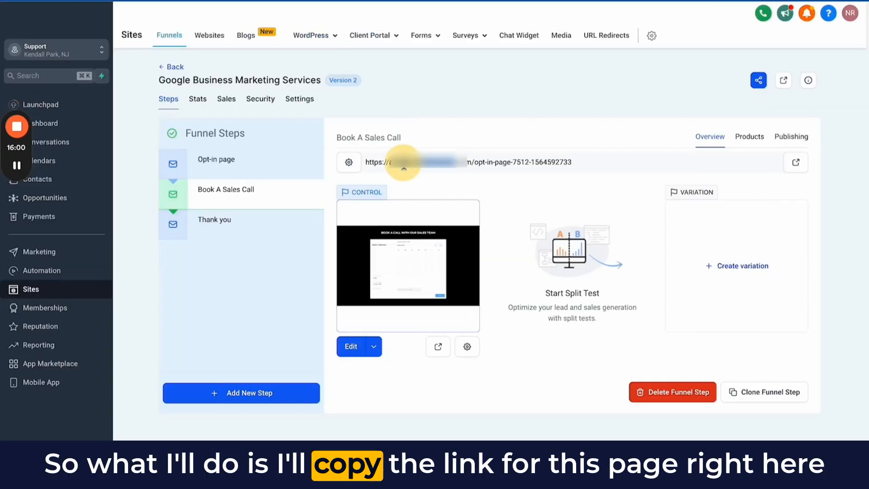
triple_click(403, 164)
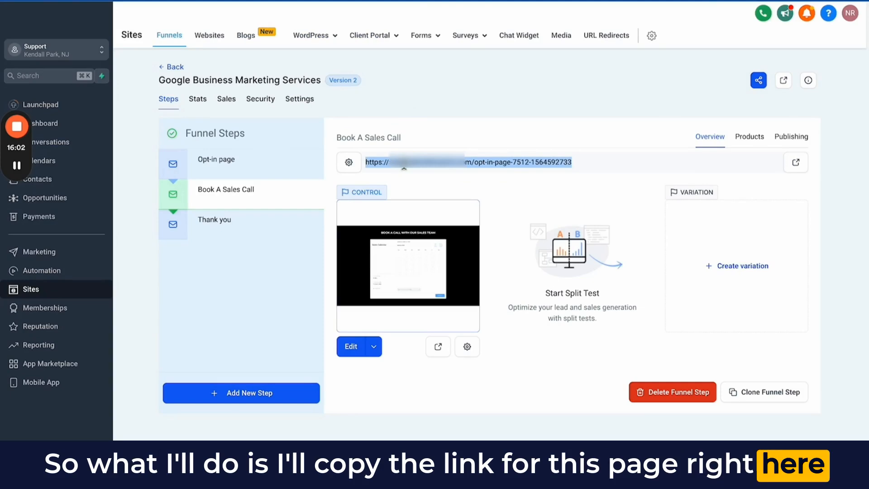
key("super+shift+n")
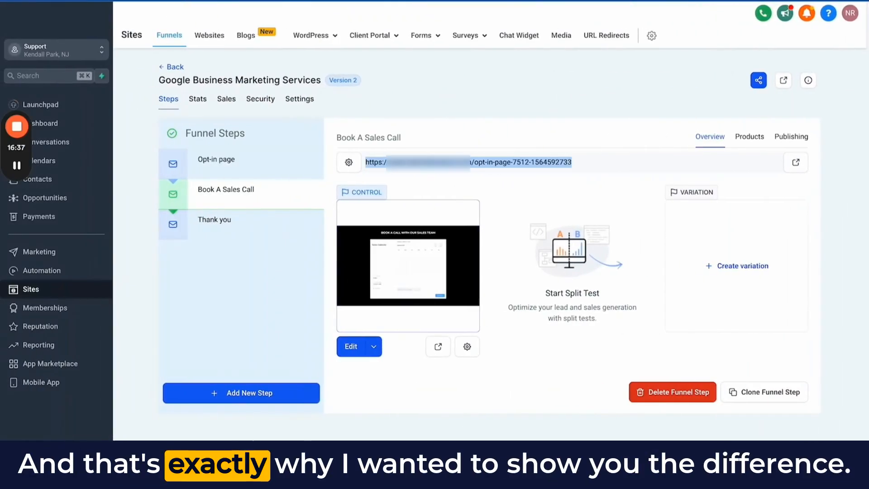
left_click(136, 1)
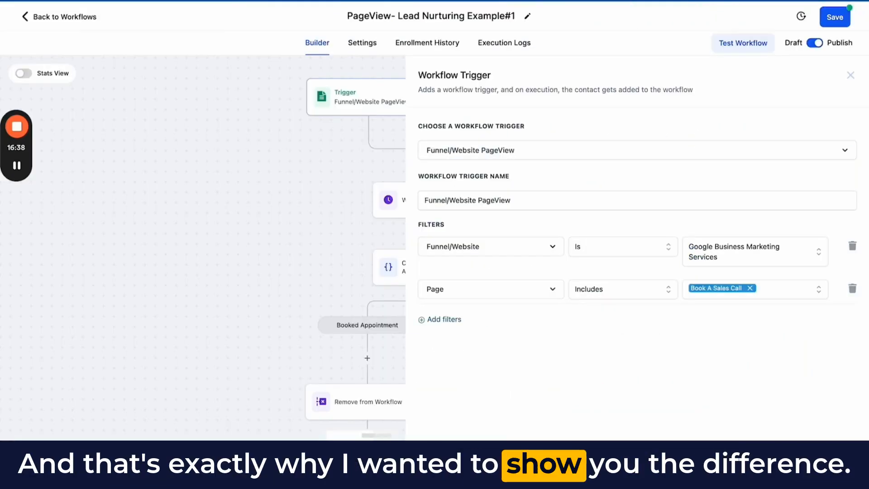
left_click(503, 45)
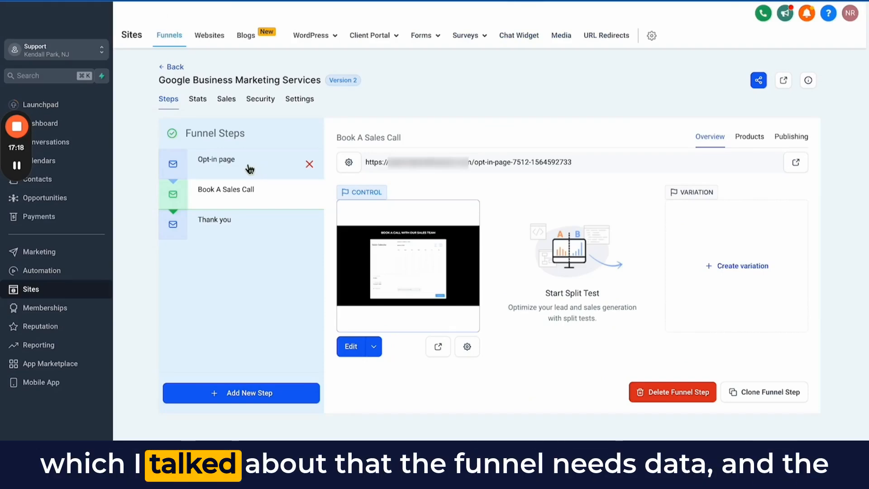
- Load the funnel's Opt-in page link in the private window and submit its form with the contact's details to claim the offer
left_click(277, 173)
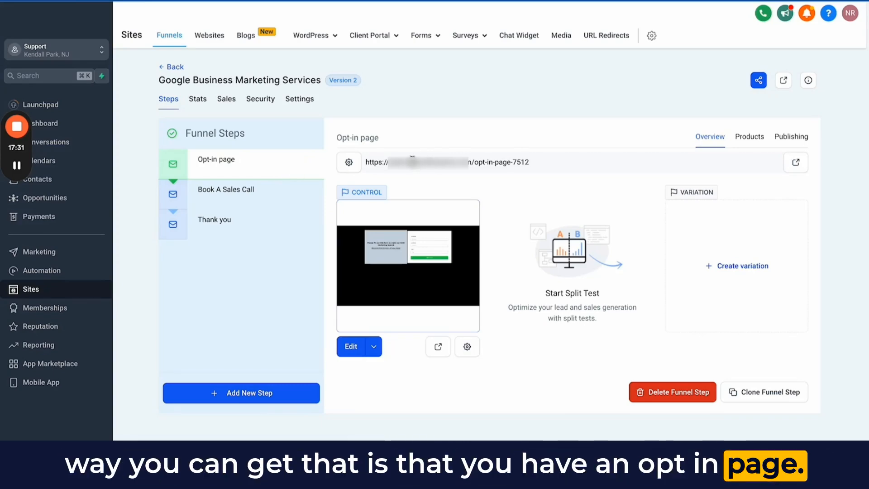
left_click(411, 162)
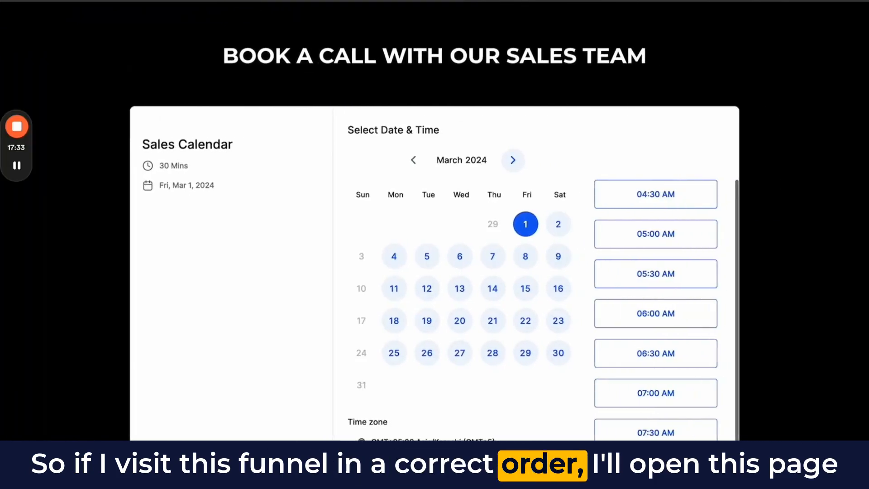
key("super+v")
key("Return")
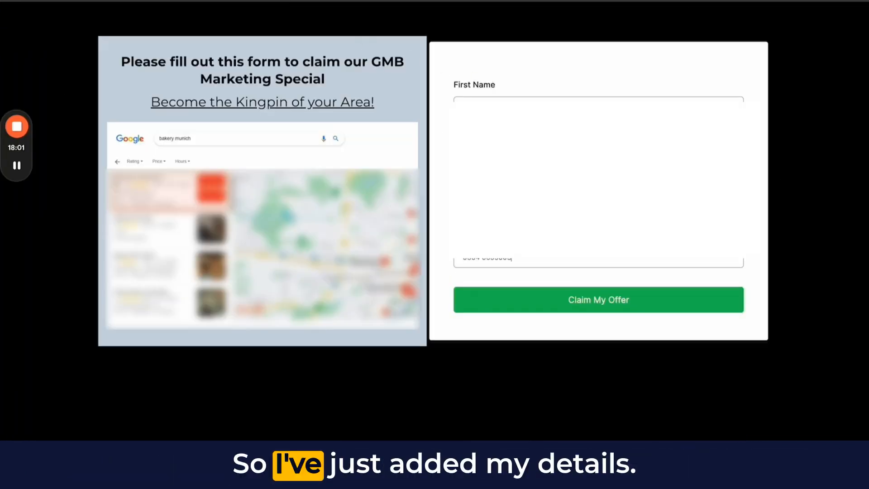
left_click(550, 301)
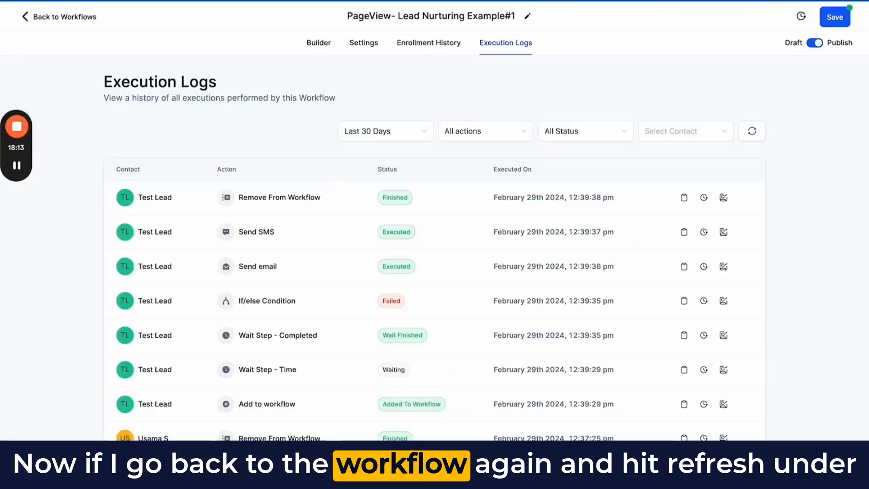
- Refresh the execution logs of PageView- Lead Nurturing Example#1, and open the active contact statistics for the Wait 5 mins step in the builder
left_click(753, 132)
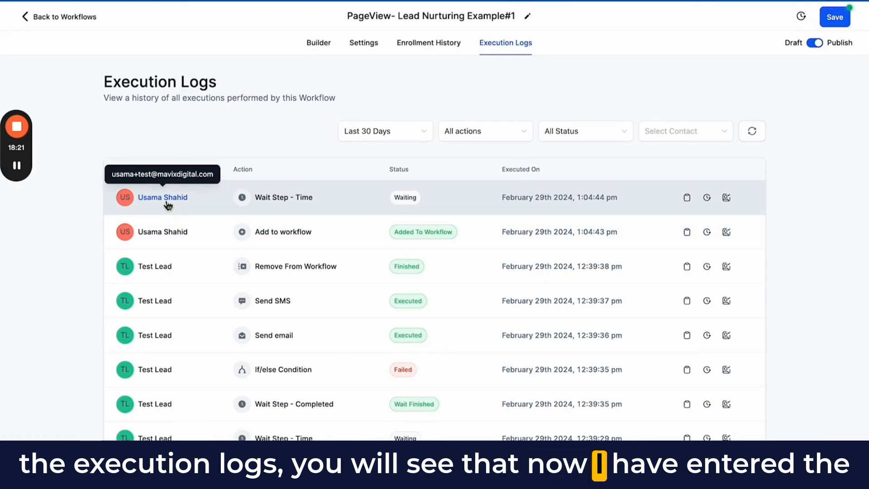
left_click(751, 131)
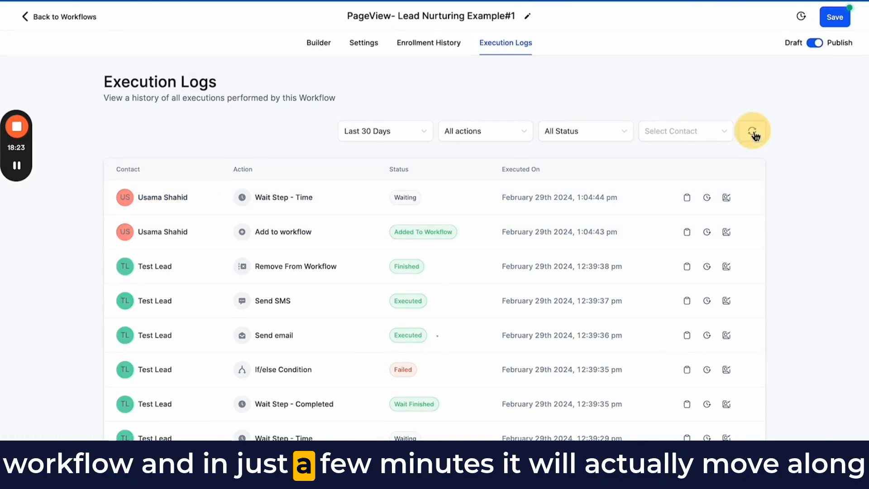
left_click(317, 43)
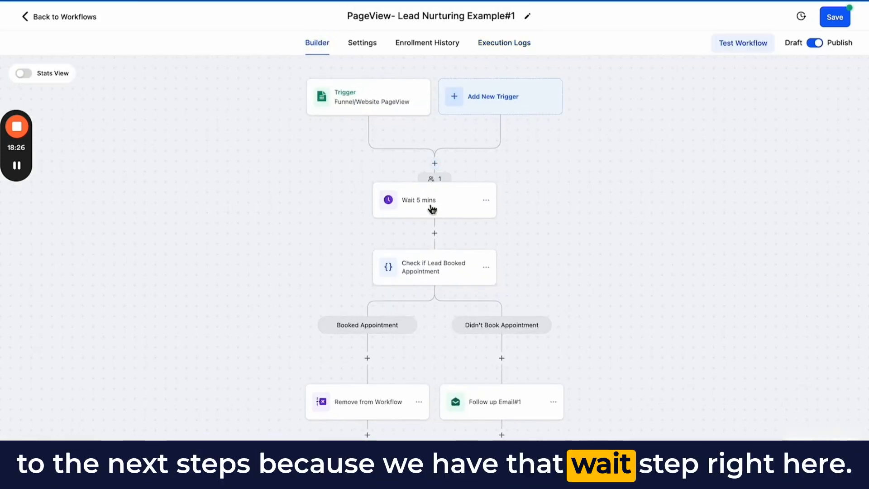
left_click(437, 180)
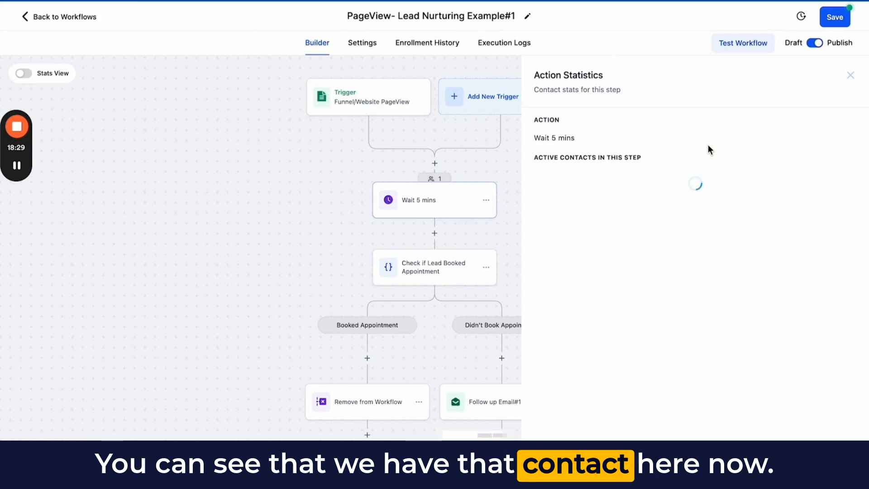